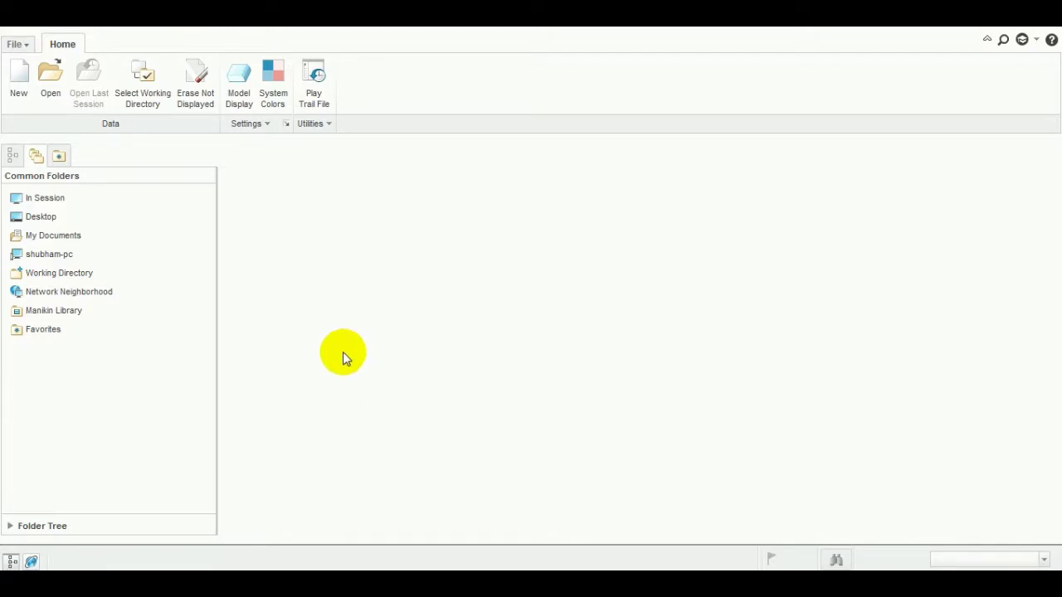
- Open the asm0001.asm pulley assembly and set it to Standard Orientation
click(50, 86)
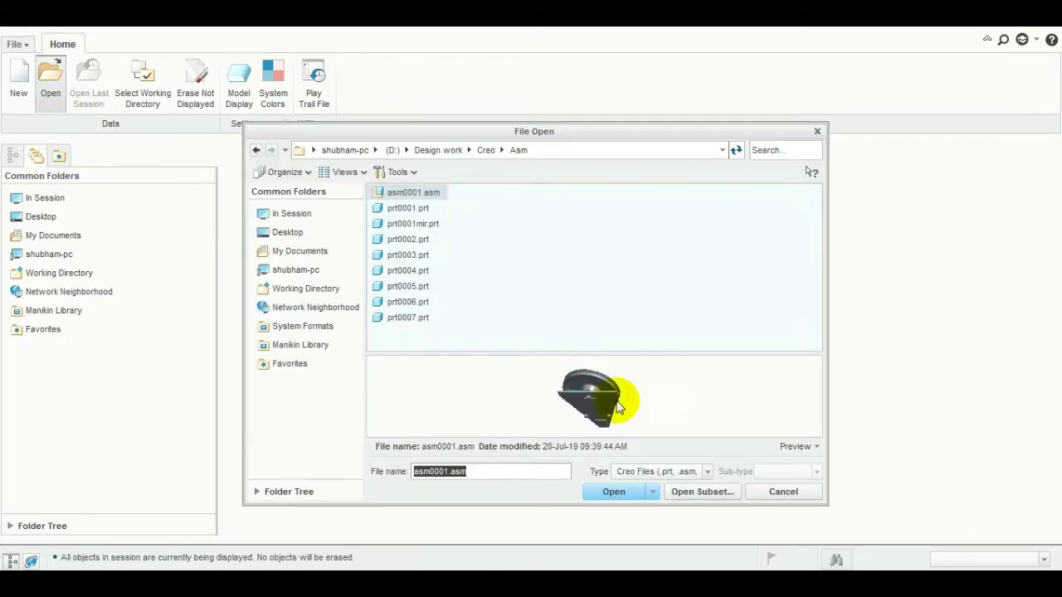
click(614, 491)
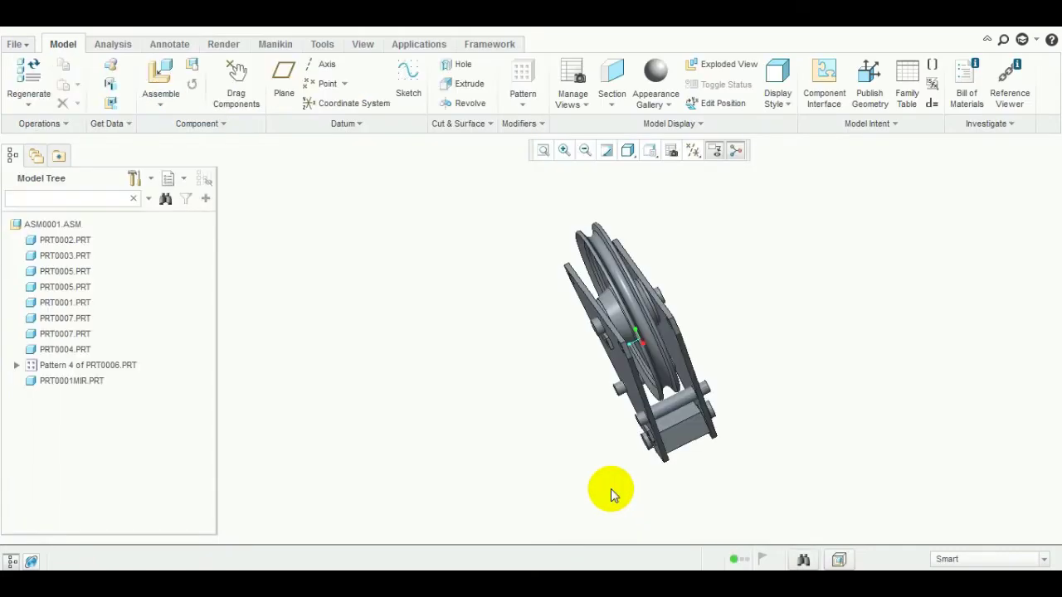
click(648, 152)
click(661, 167)
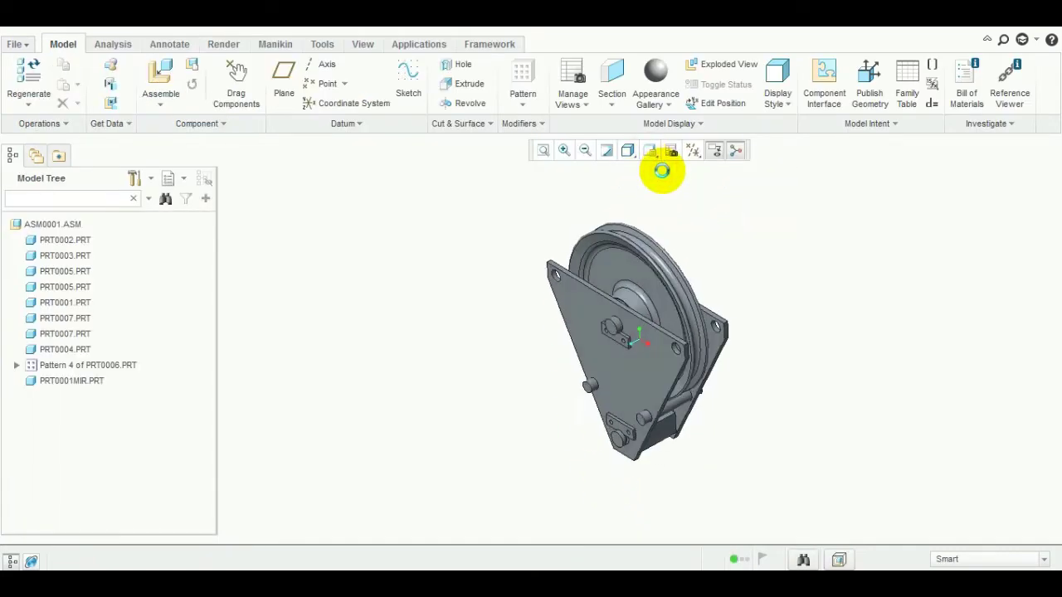
click(744, 68)
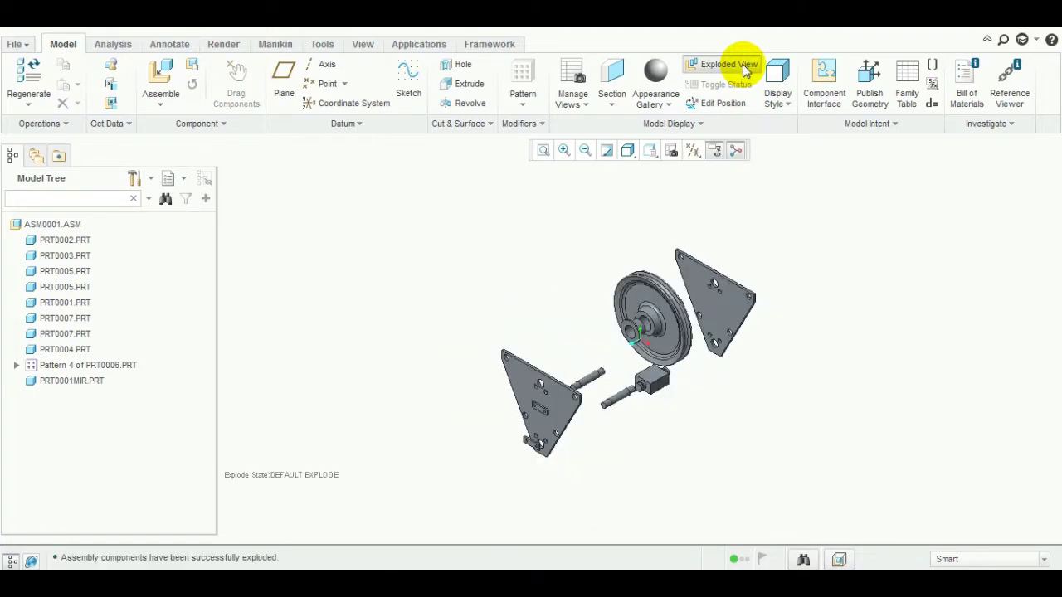
click(744, 68)
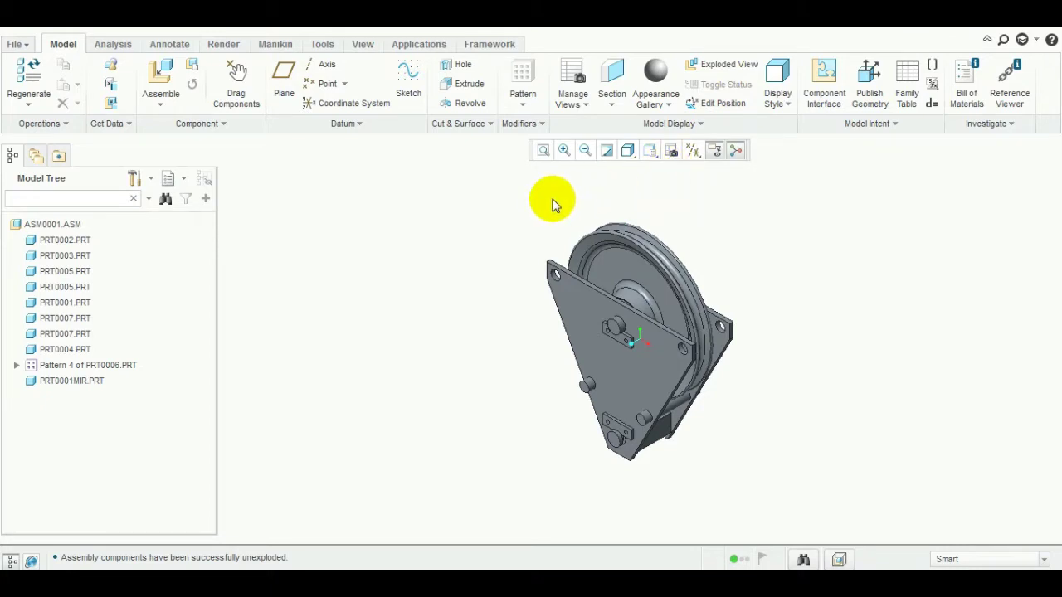
- In View Manager's Explode tab, create explode state Exp0001 and edit its component positions
click(672, 154)
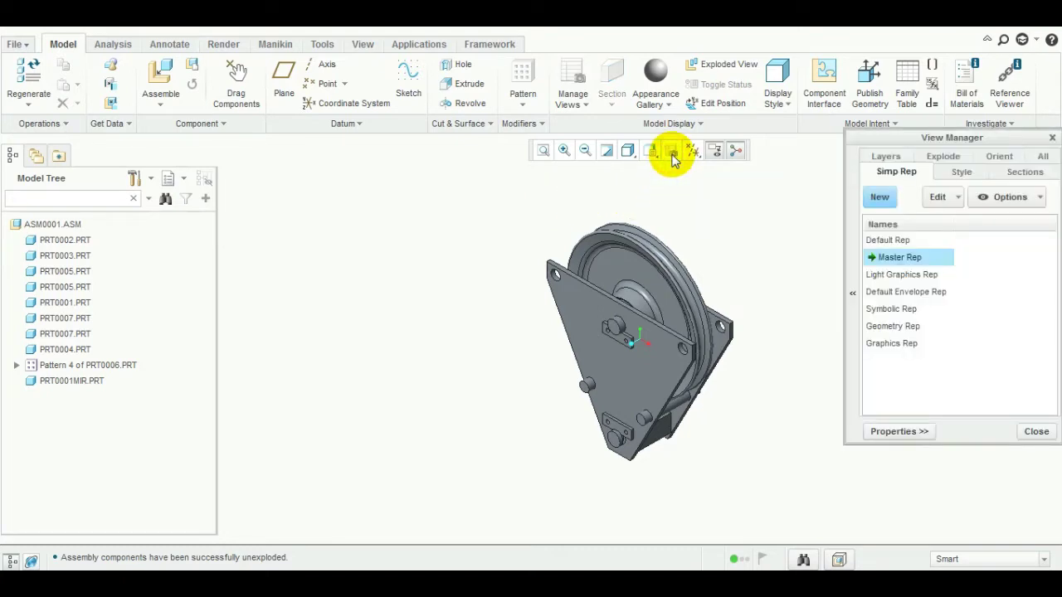
click(943, 157)
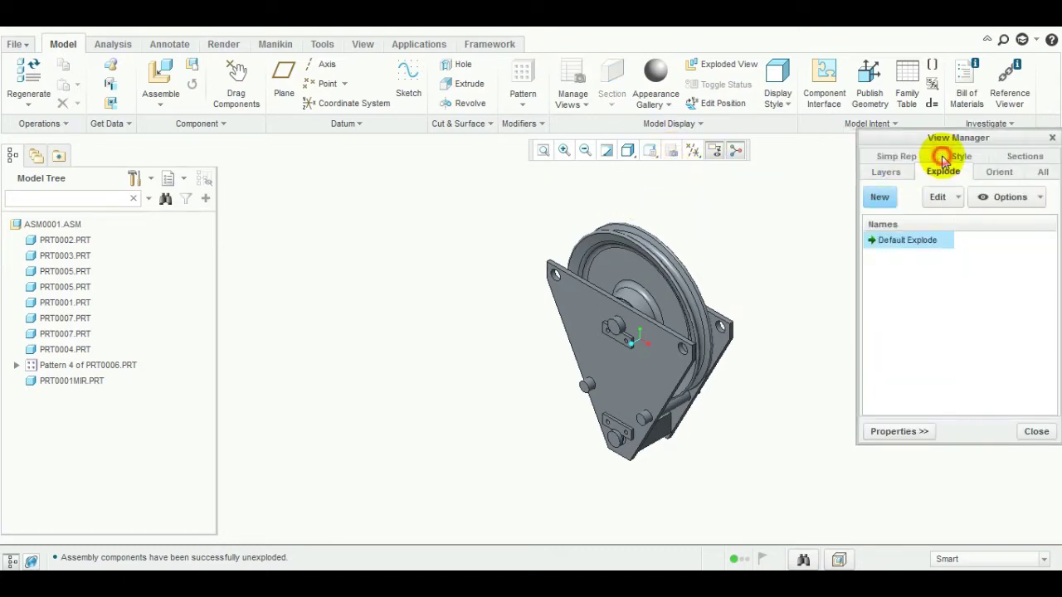
right_click(913, 241)
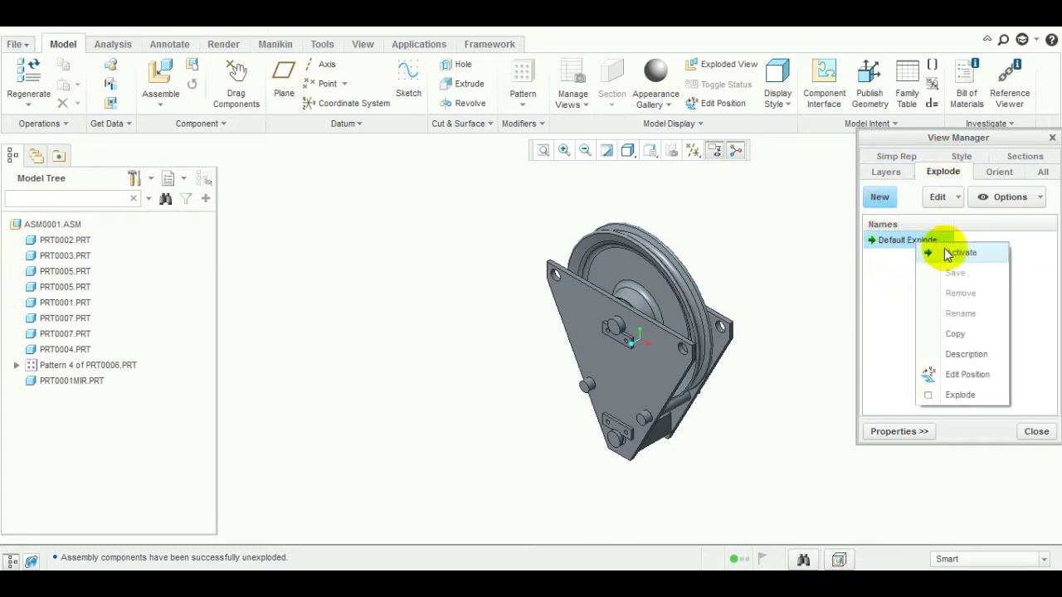
click(918, 249)
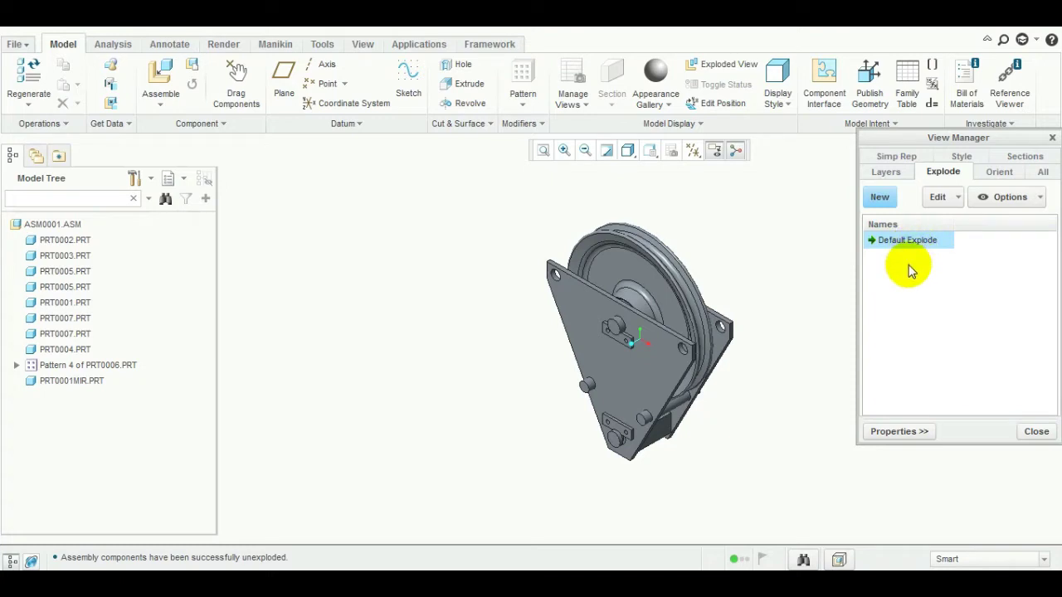
click(878, 199)
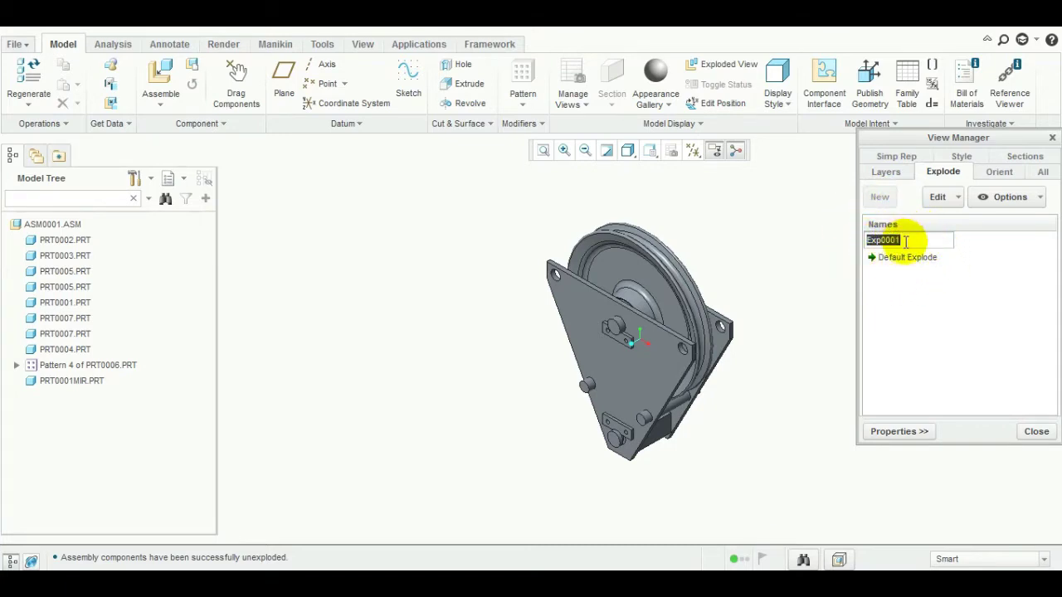
key(Return)
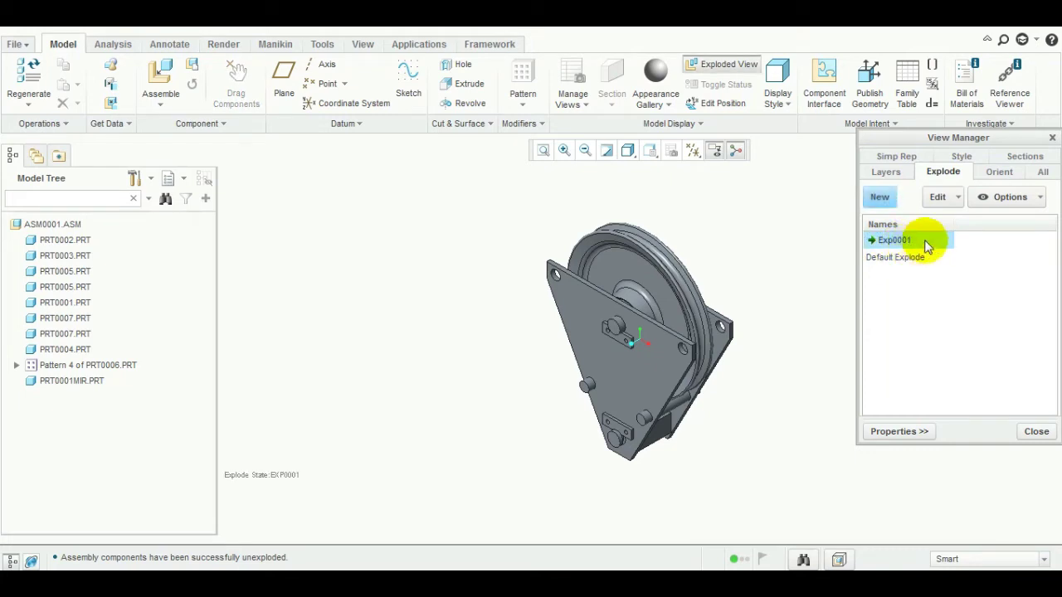
right_click(929, 245)
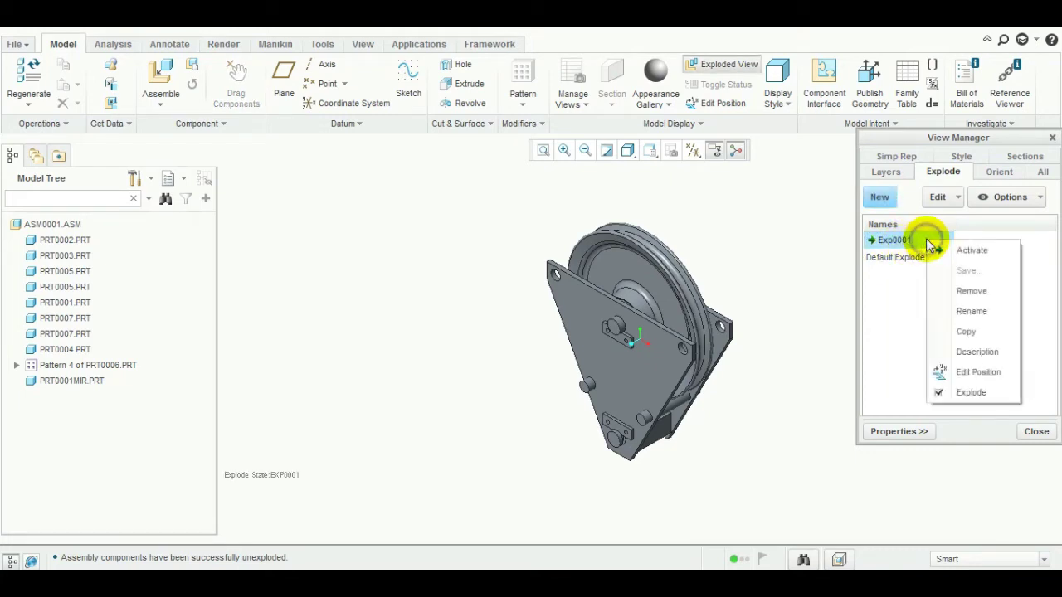
click(987, 375)
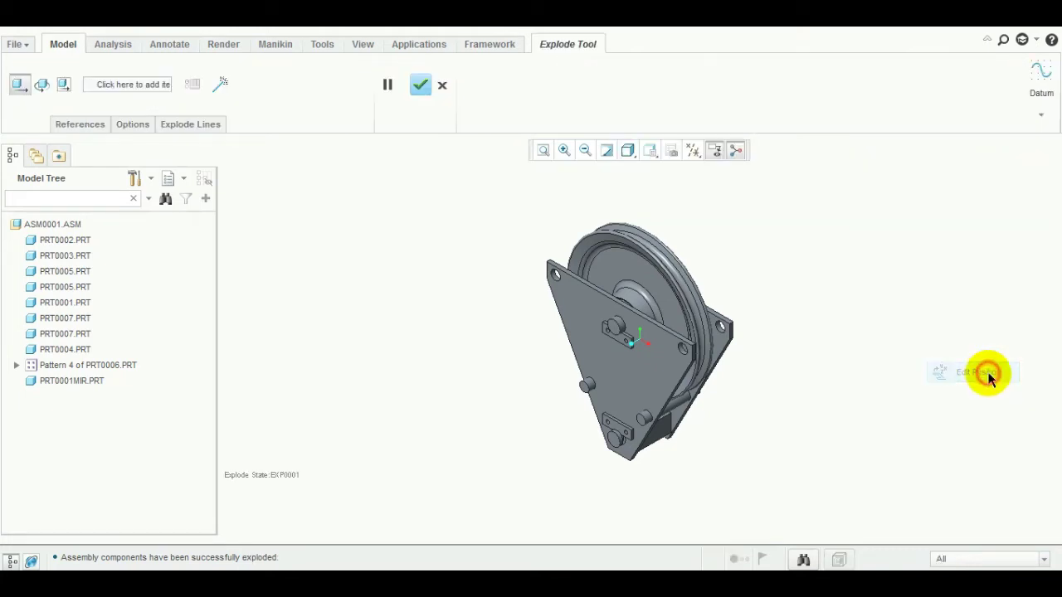
- Select front plate PRT0001 with its Pattern 4 pins, PRT0007 and bracket, and drag them down-left
click(618, 377)
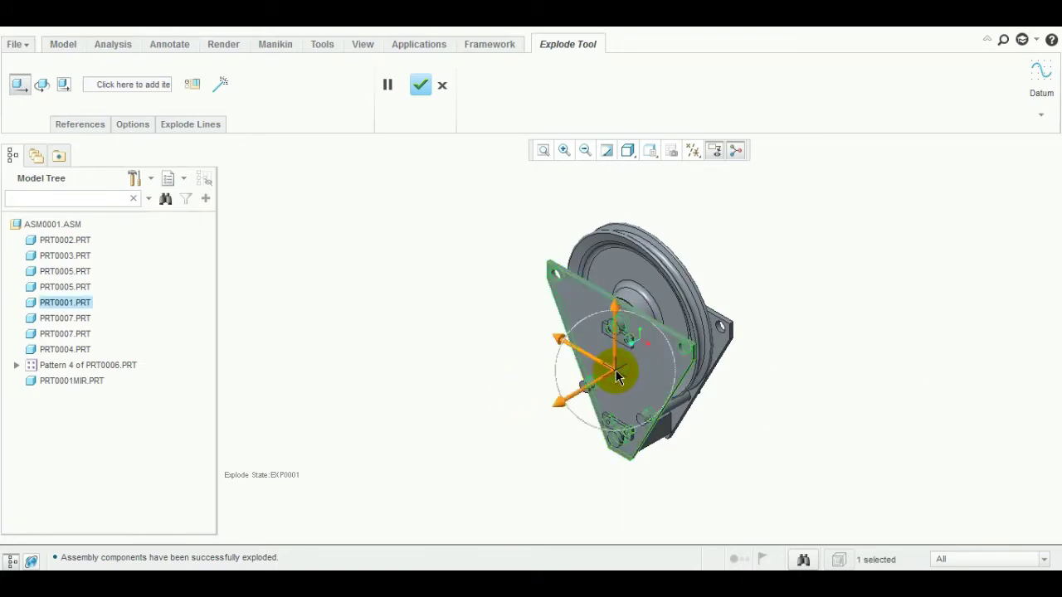
ctrl+click(643, 422)
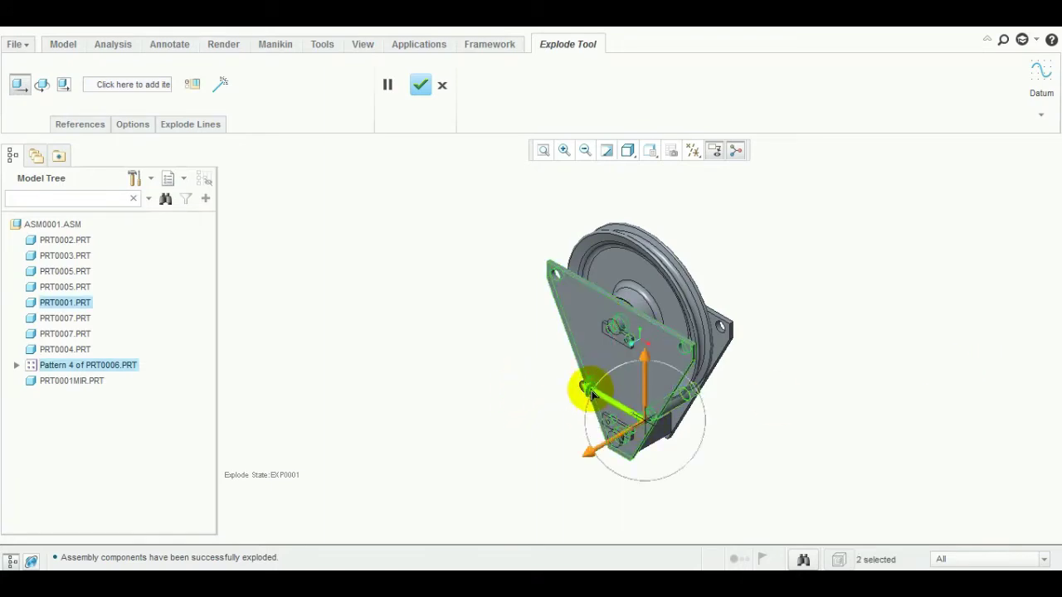
ctrl+click(611, 336)
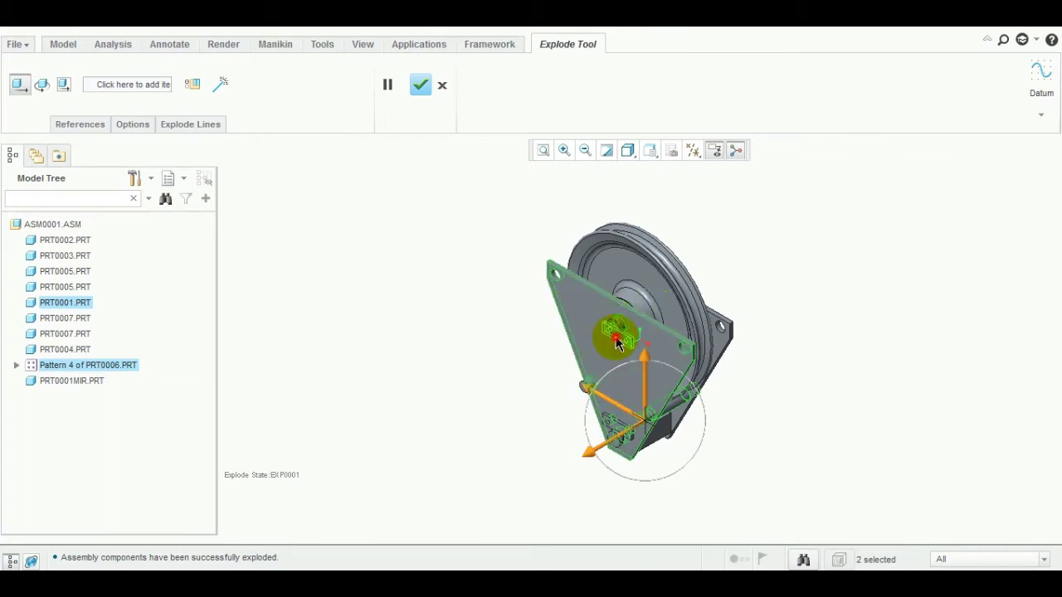
ctrl+click(605, 422)
ctrl+click(585, 395)
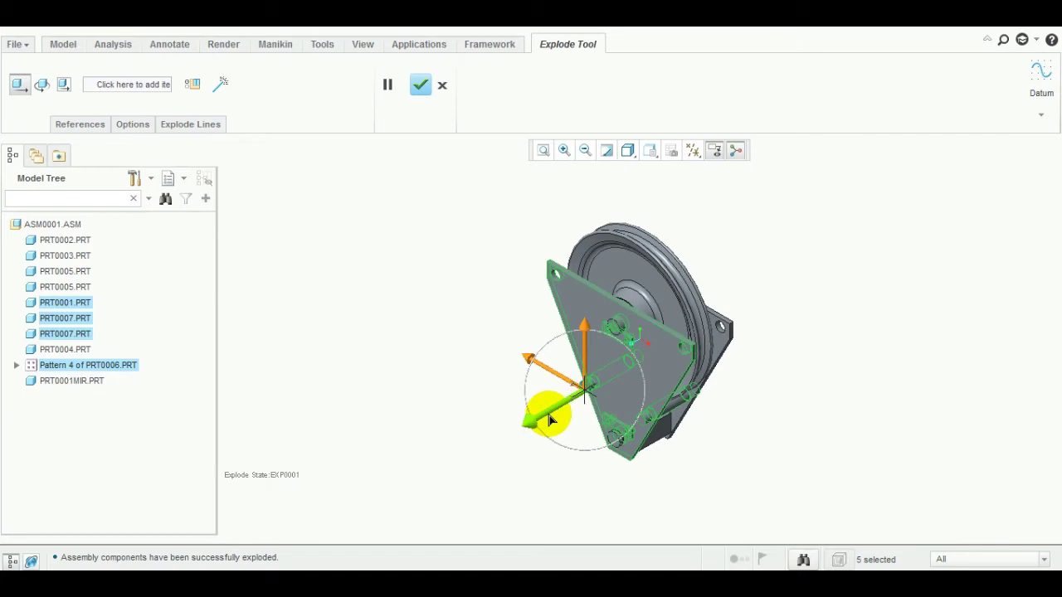
drag(549, 419, 433, 463)
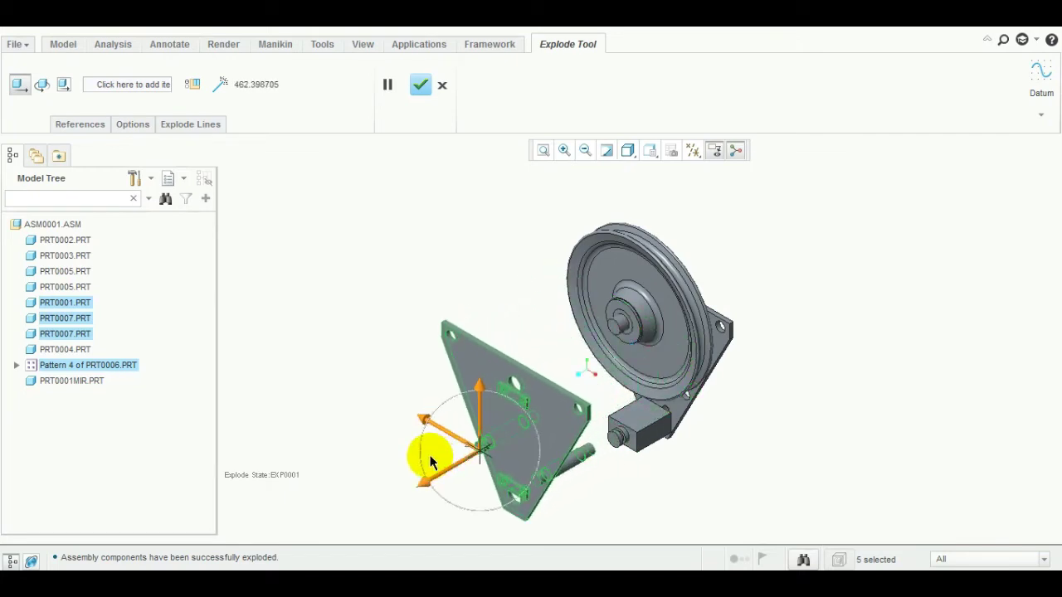
- Move the plate's two pins farther down-left, clear of the plate
ctrl+click(576, 469)
ctrl+click(572, 485)
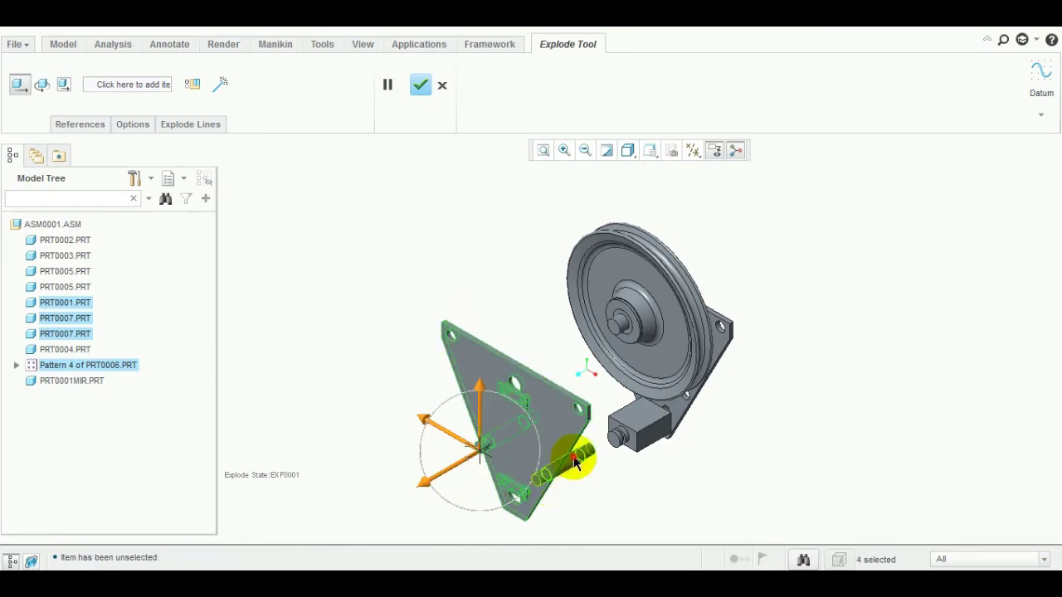
ctrl+click(481, 445)
drag(454, 471, 351, 522)
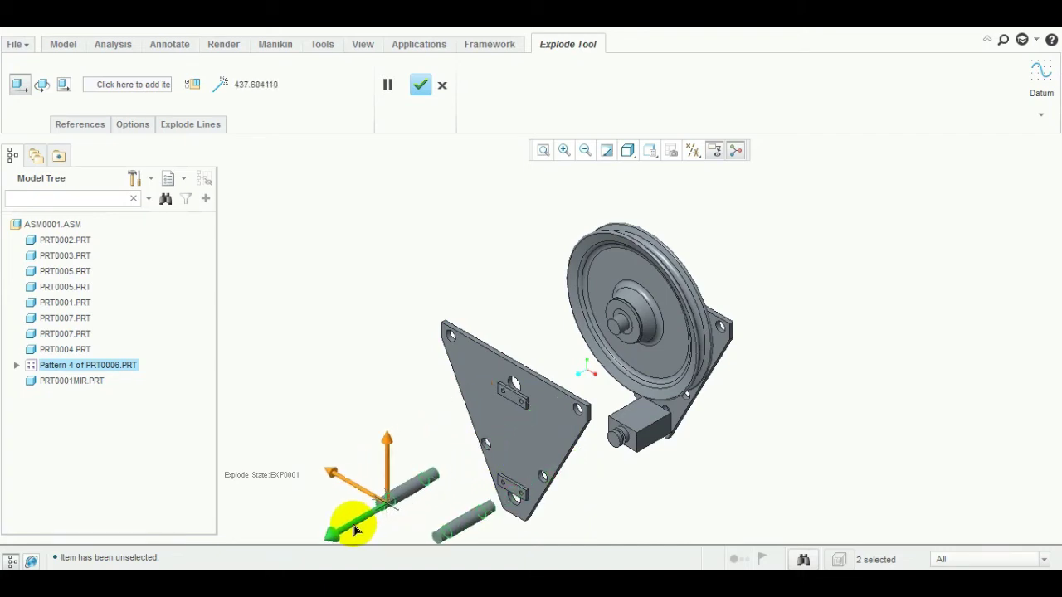
- Drag the two PRT0007 brackets down-left, slide PRT0005 out, and swing pulley PRT0002 with block PRT0004
click(515, 474)
ctrl+click(512, 393)
drag(554, 374, 462, 426)
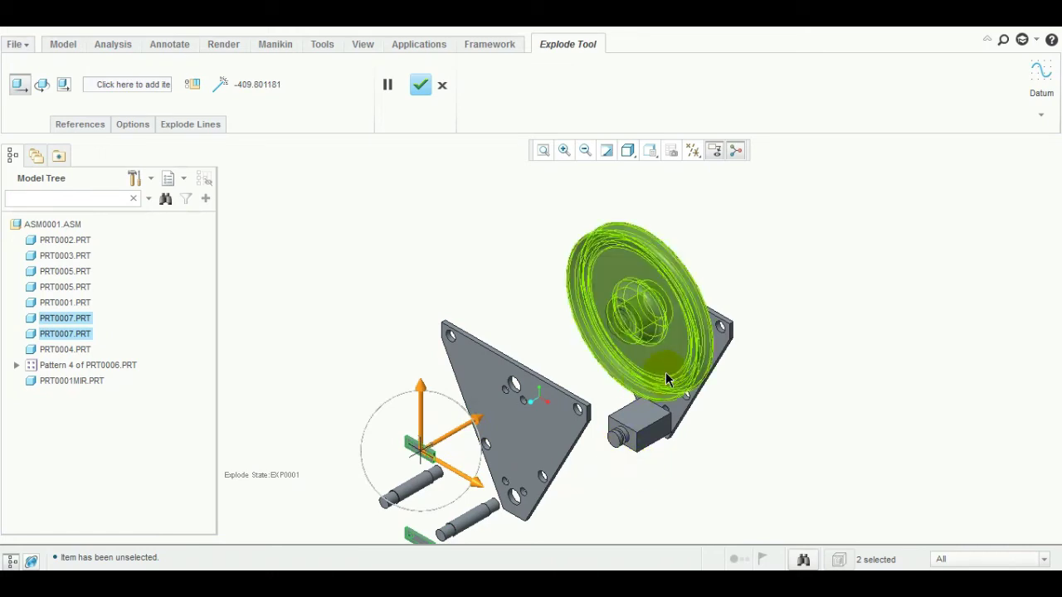
click(626, 330)
drag(576, 339, 551, 358)
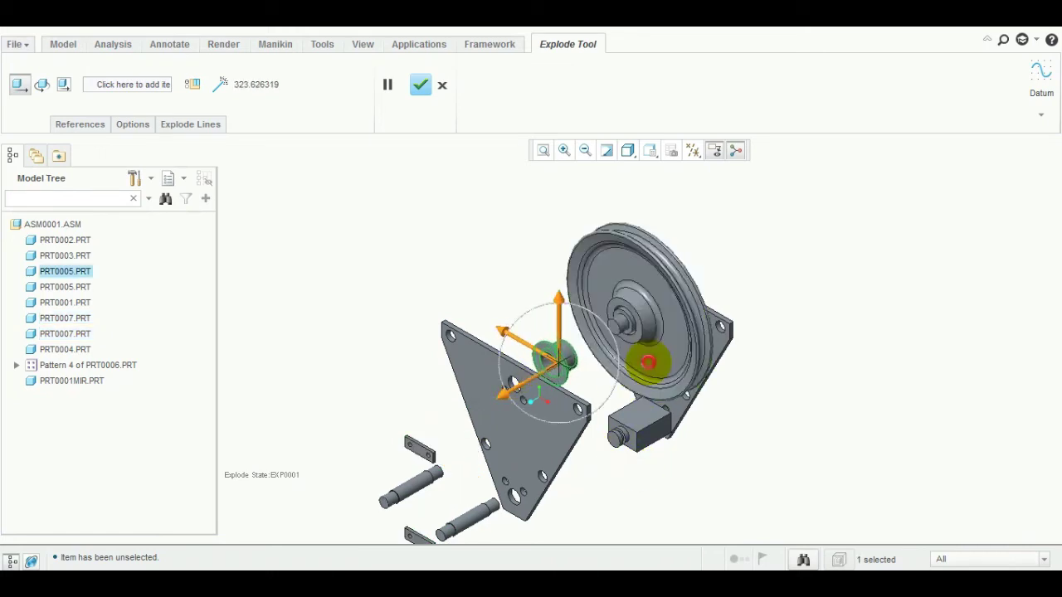
click(642, 352)
ctrl+click(628, 435)
drag(627, 436, 727, 385)
- Pull mirrored plate PRT0001MIR, the rear bushing and shaft PRT0003 up-right, then apply the positions
click(720, 336)
drag(748, 318, 848, 268)
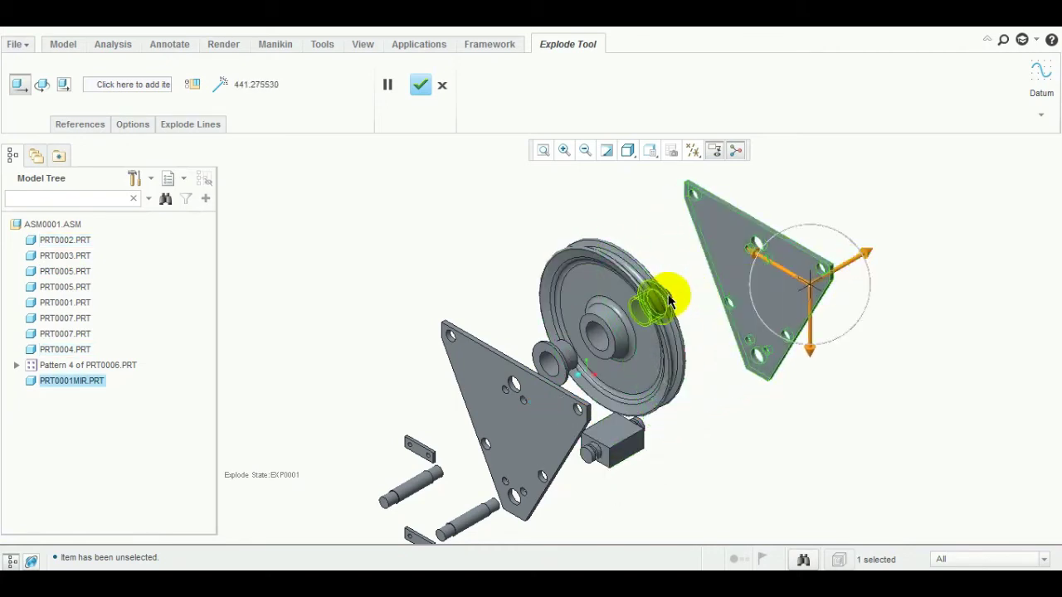
click(668, 294)
drag(669, 293, 759, 249)
click(669, 292)
drag(668, 292, 707, 262)
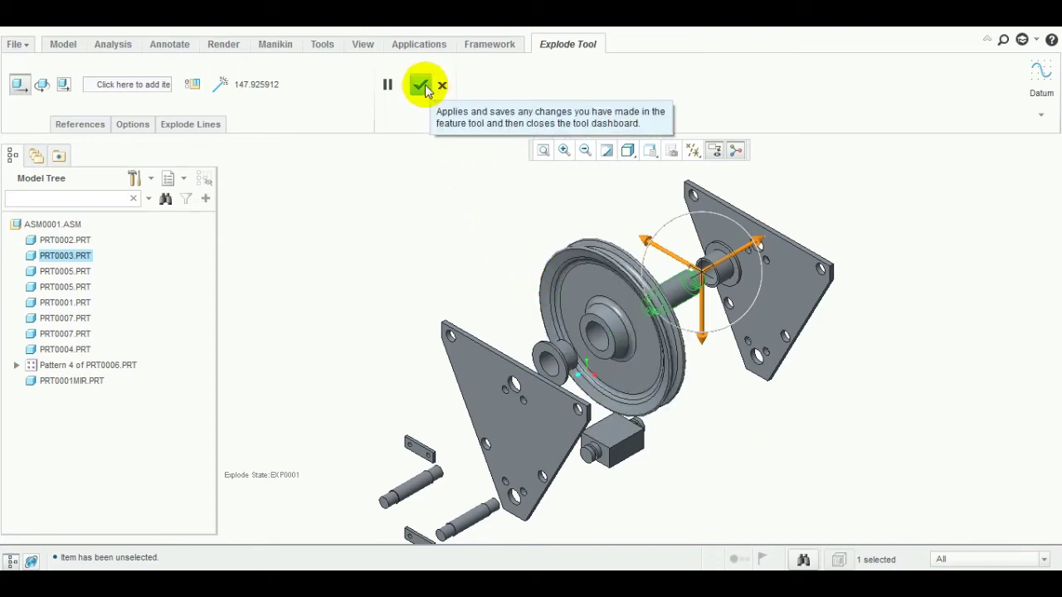
click(422, 88)
- Save explode state Exp0001, close View Manager, and restore a saved orientation
right_click(930, 242)
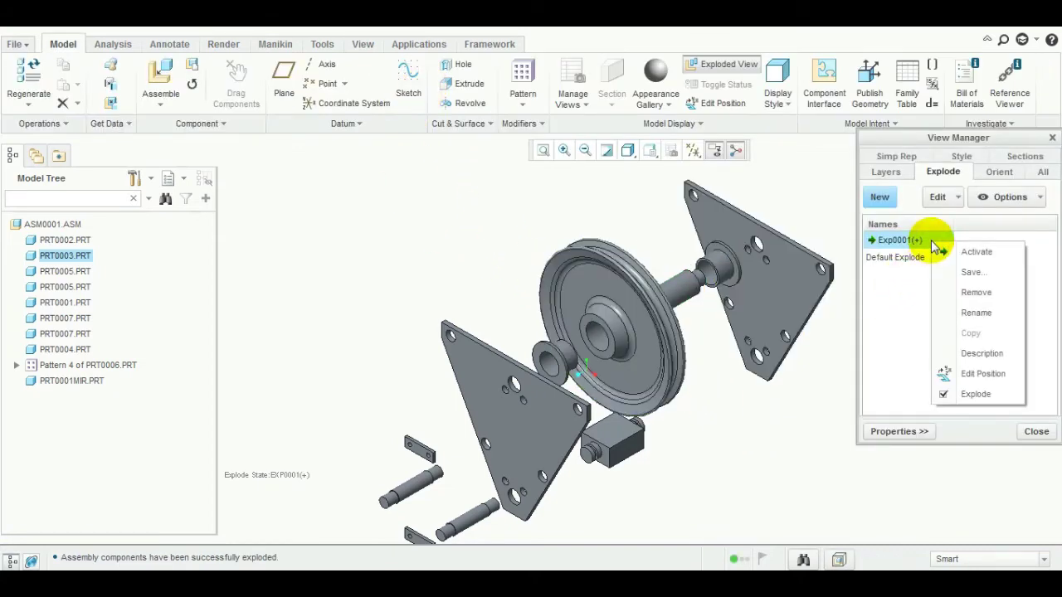
click(999, 273)
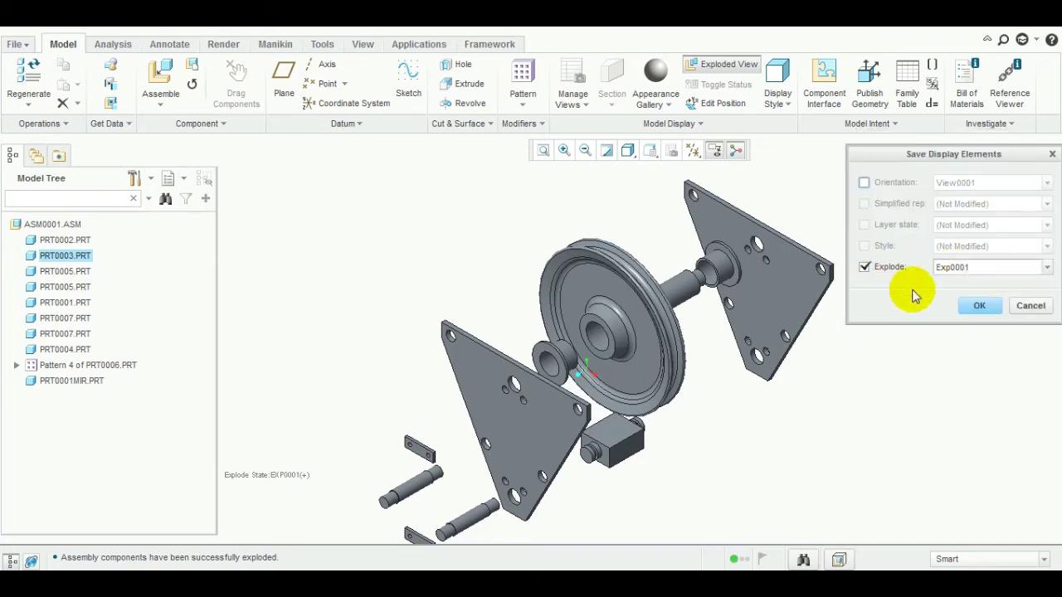
click(983, 307)
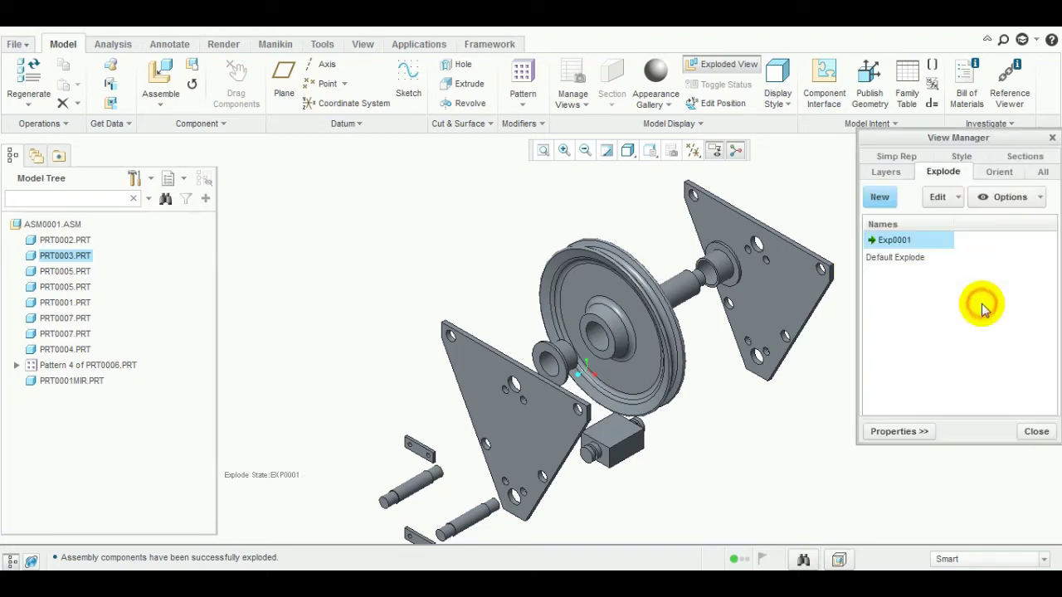
click(1032, 429)
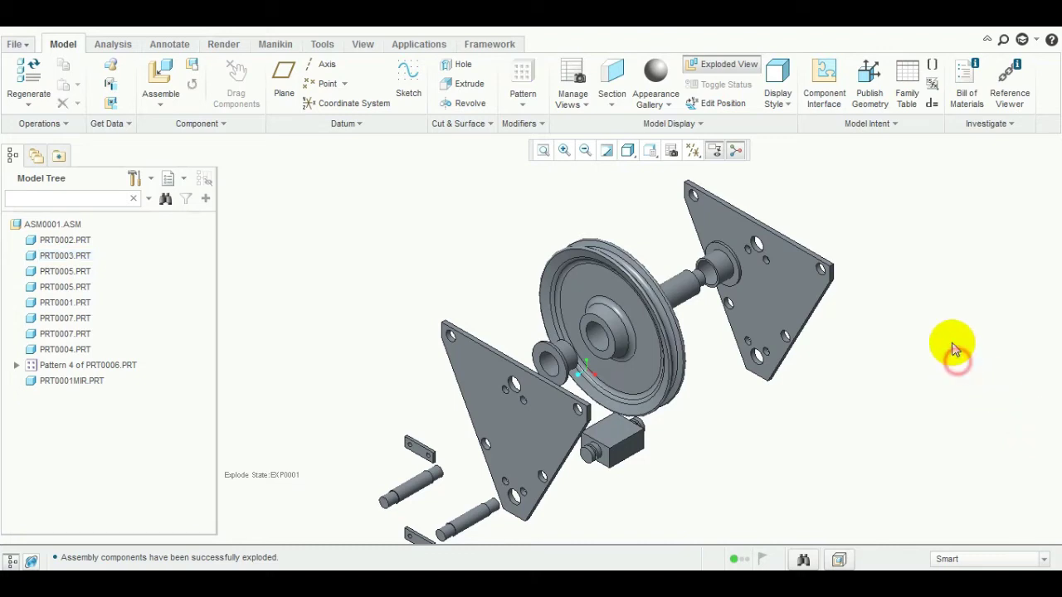
click(649, 151)
click(651, 166)
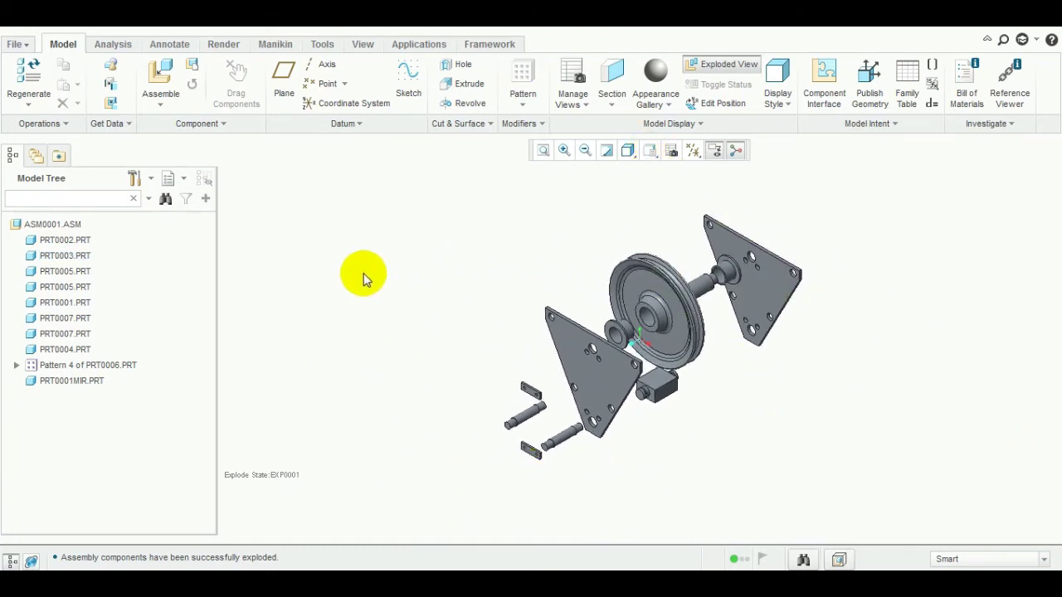
- Create new drawing DRW0003 with an empty landscape sheet, without the default template
click(18, 43)
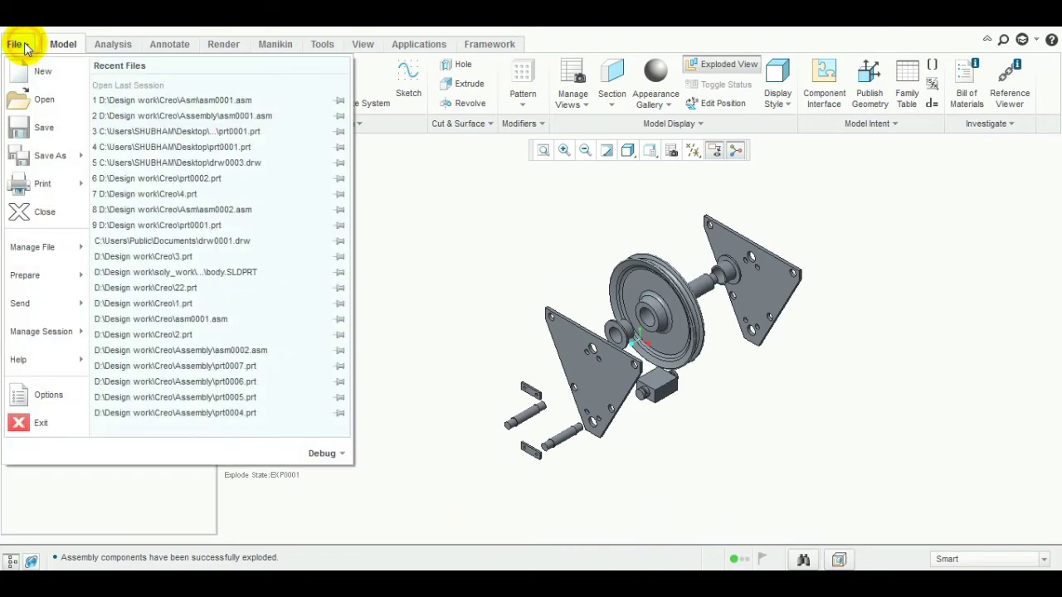
click(46, 73)
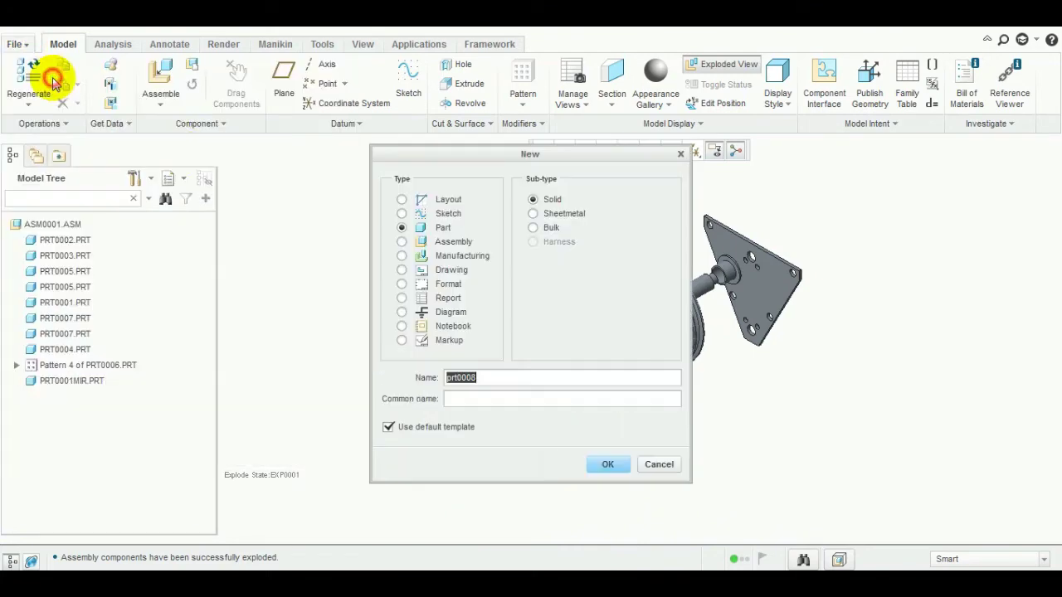
click(451, 269)
click(436, 426)
click(609, 464)
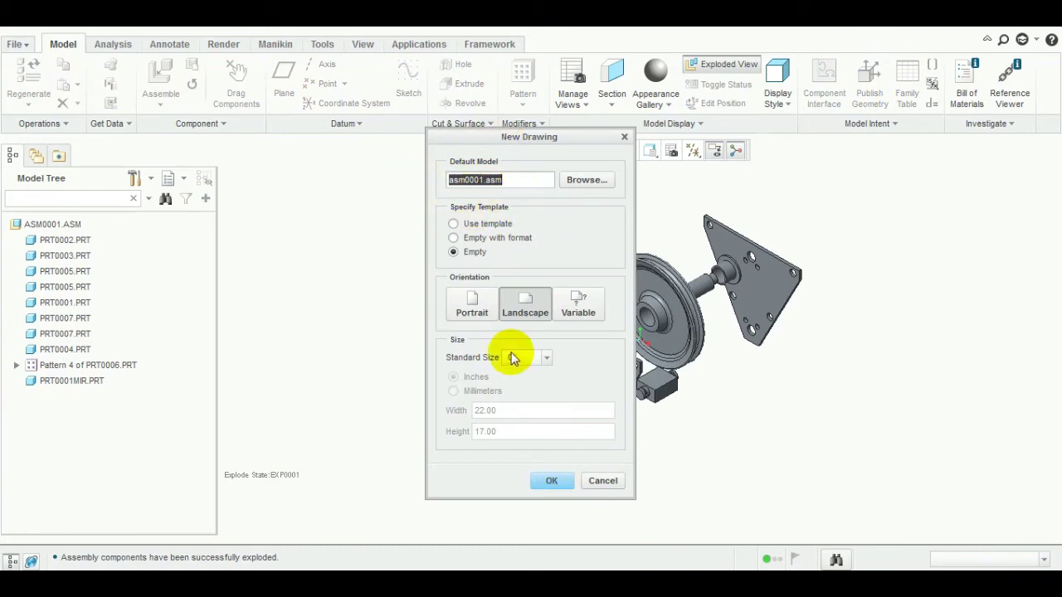
click(552, 484)
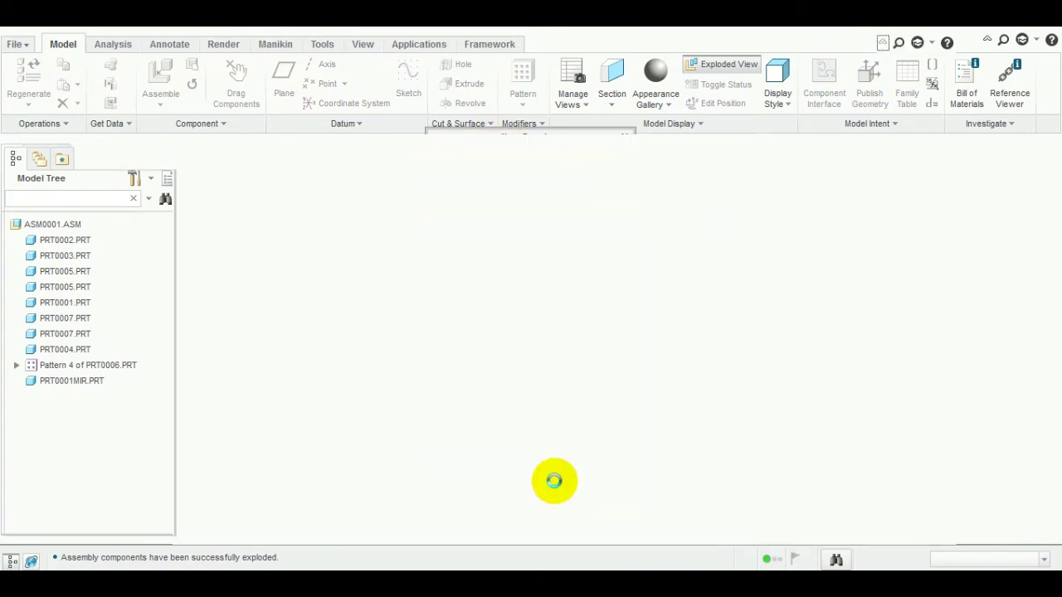
click(254, 93)
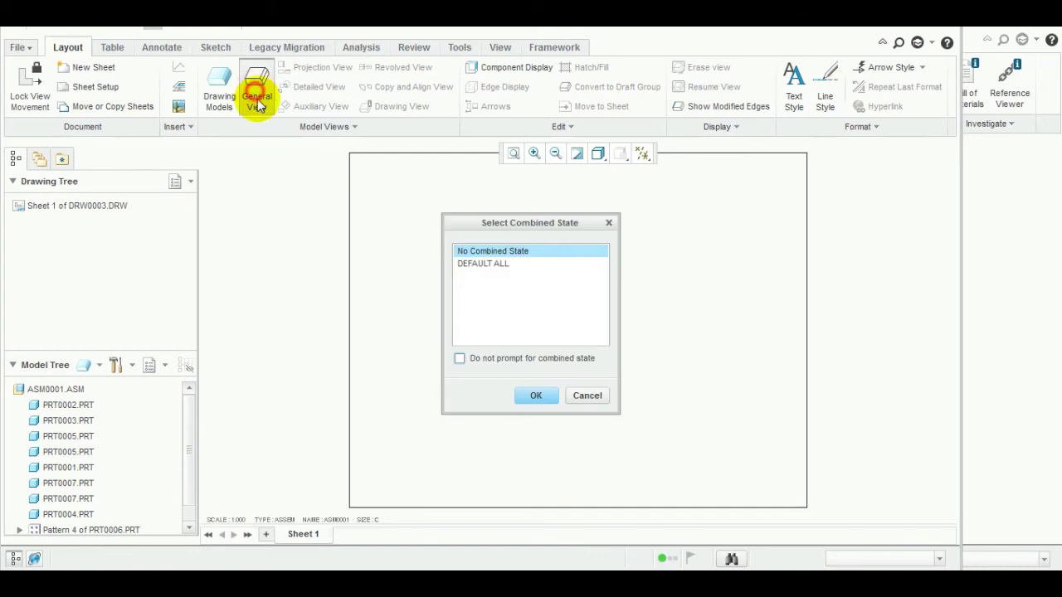
- Place isometric general view new_view_1 of the pulley on Sheet 1 with no combined state
click(535, 395)
click(521, 373)
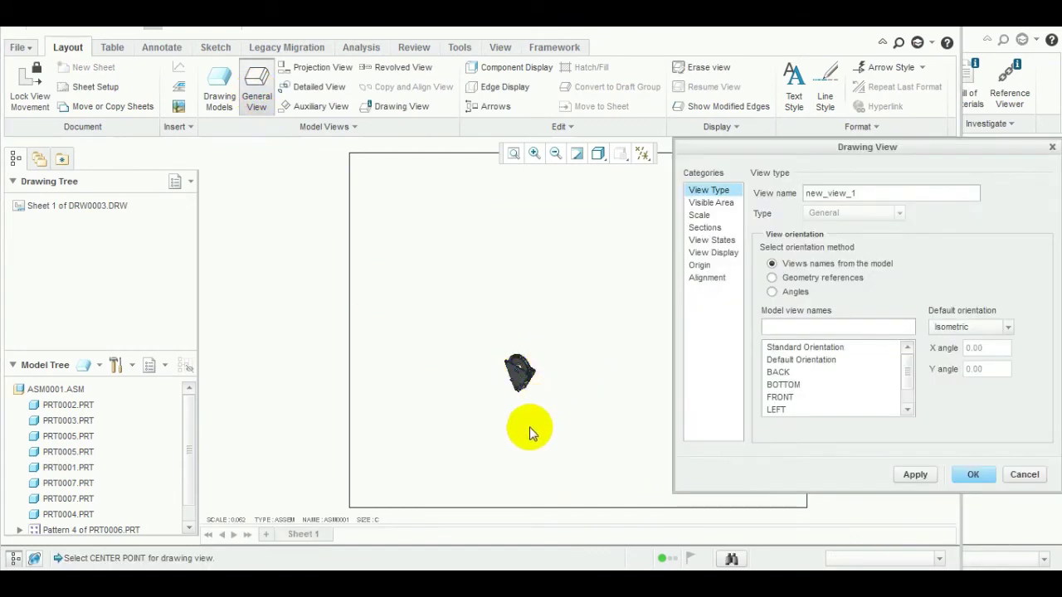
click(528, 375)
scroll(531, 464, up, 5)
mouse_move(533, 485)
ctrl+middle_down()
mouse_move(554, 374)
mouse_move(474, 371)
ctrl+middle_up()
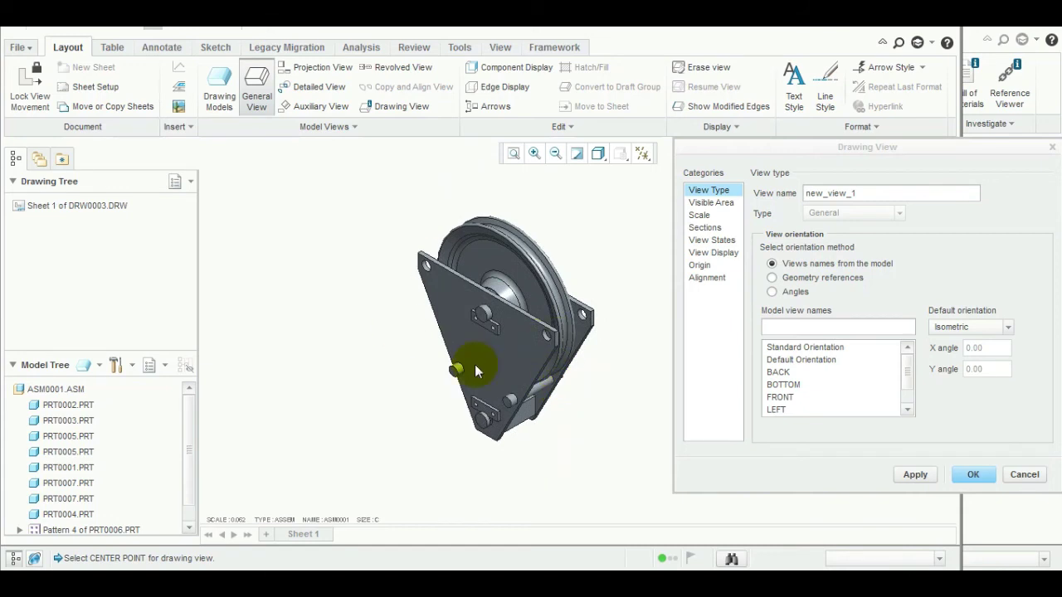
click(917, 474)
click(1031, 475)
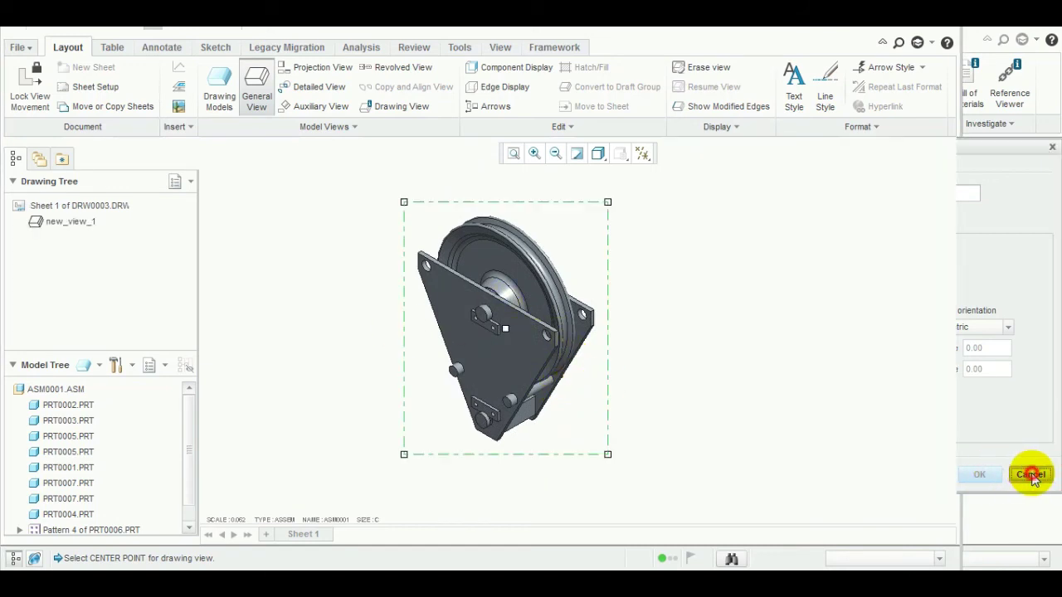
click(678, 414)
middle_drag(636, 406, 499, 418)
click(255, 96)
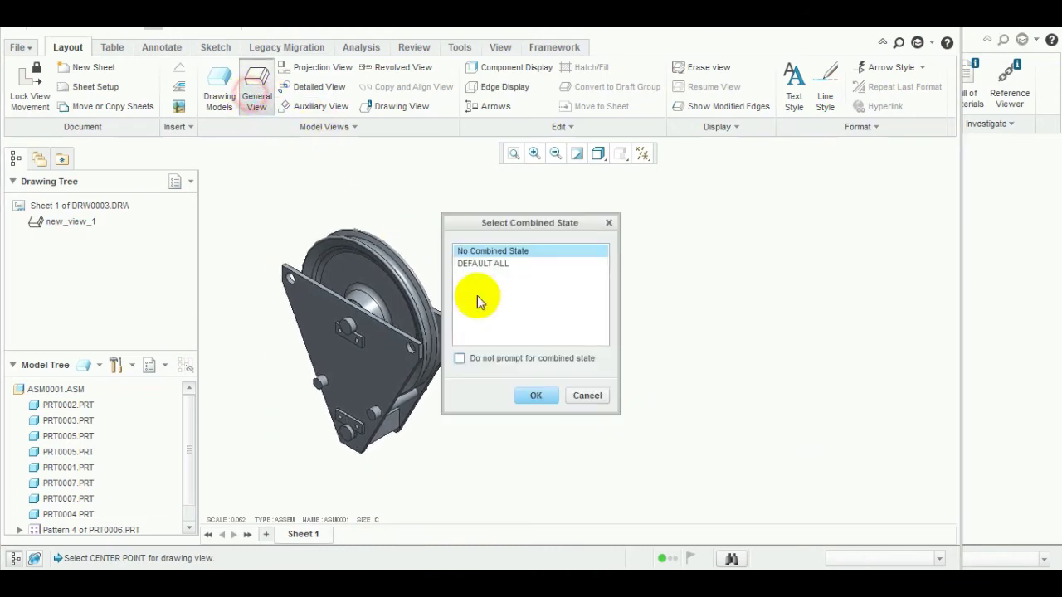
- Place a second general view, with no combined state, to the right of the first
click(530, 396)
click(633, 318)
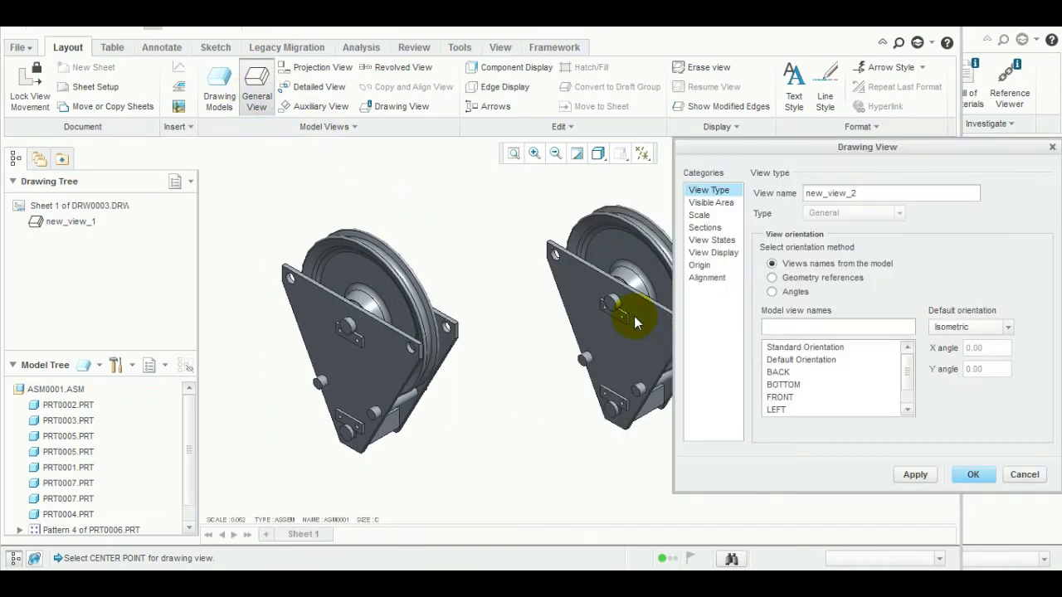
middle_drag(512, 374, 391, 336)
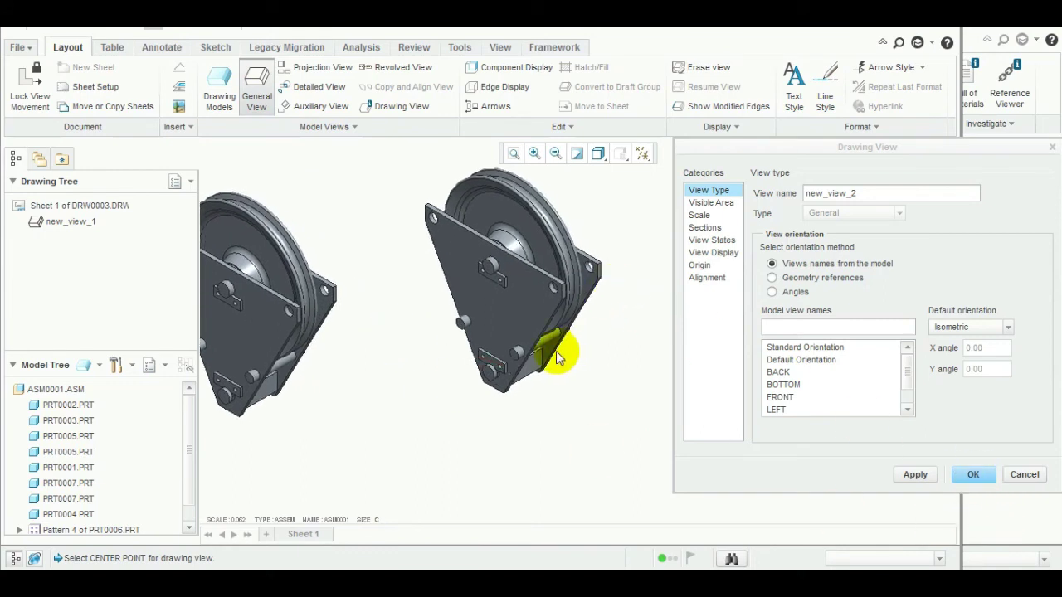
scroll(564, 331, down, 4)
mouse_move(575, 266)
middle_down()
mouse_move(434, 315)
mouse_move(409, 366)
middle_up()
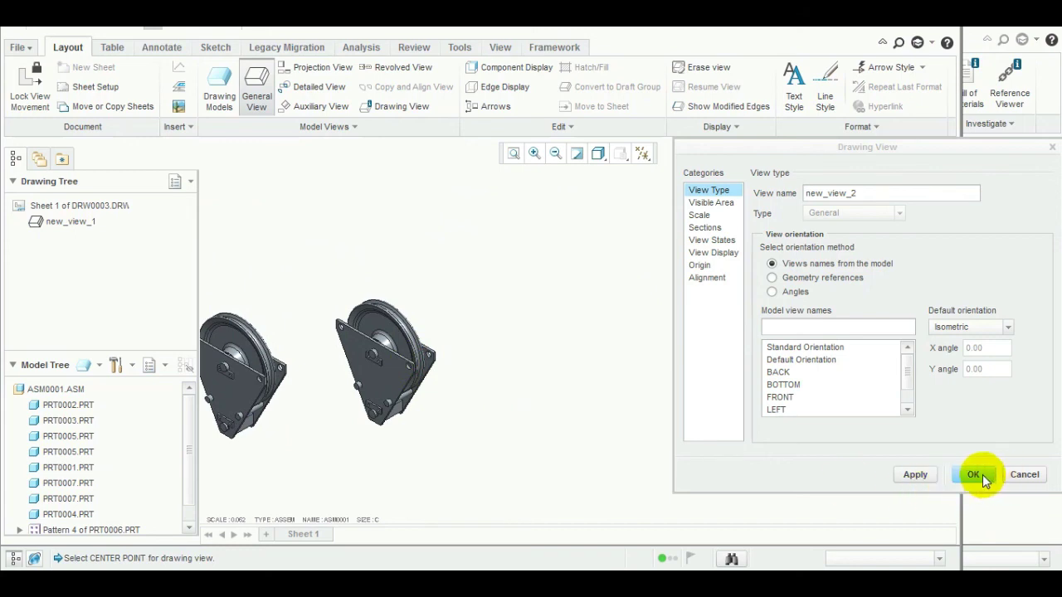
- Turn on exploded components for new_view_2 using explode state EXP0001
click(718, 240)
click(799, 255)
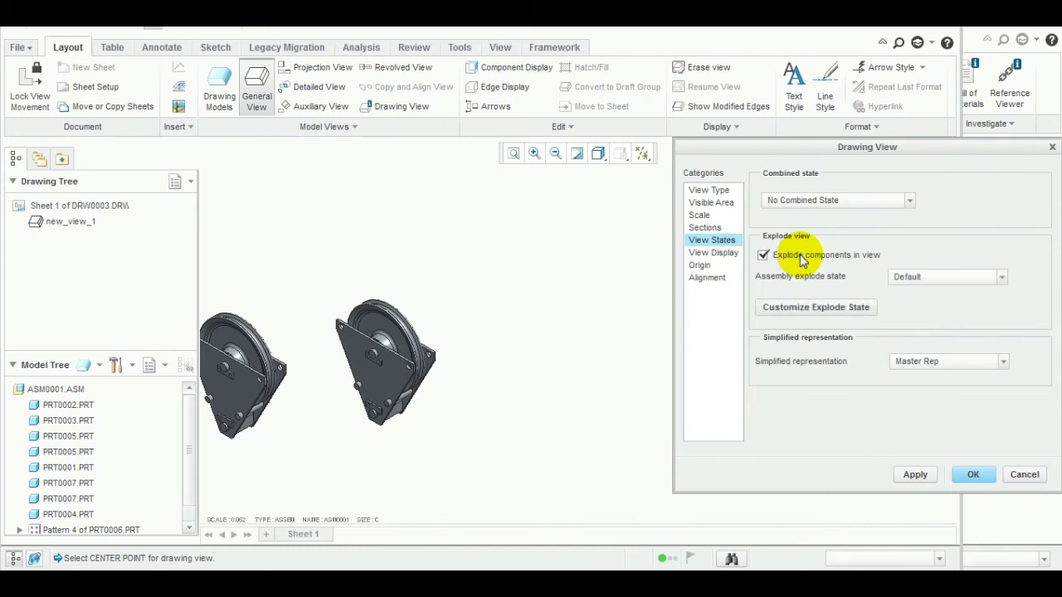
click(993, 280)
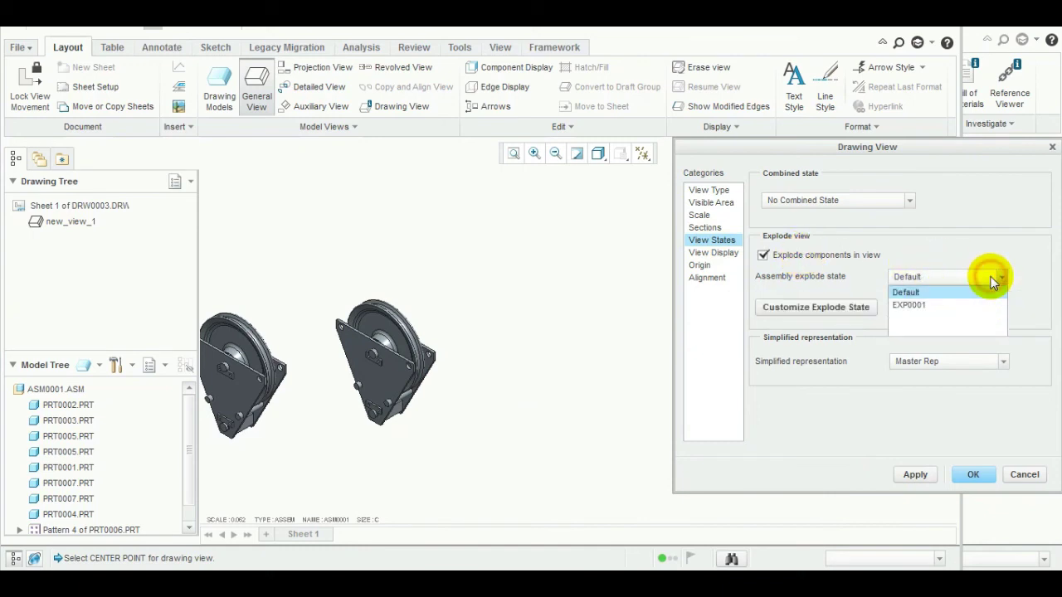
click(943, 306)
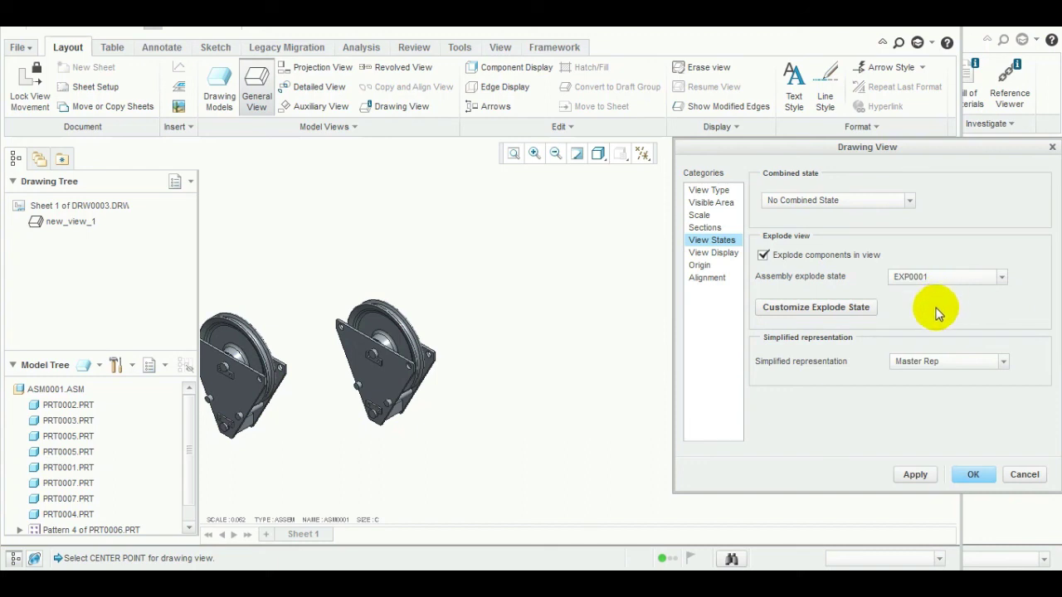
click(920, 475)
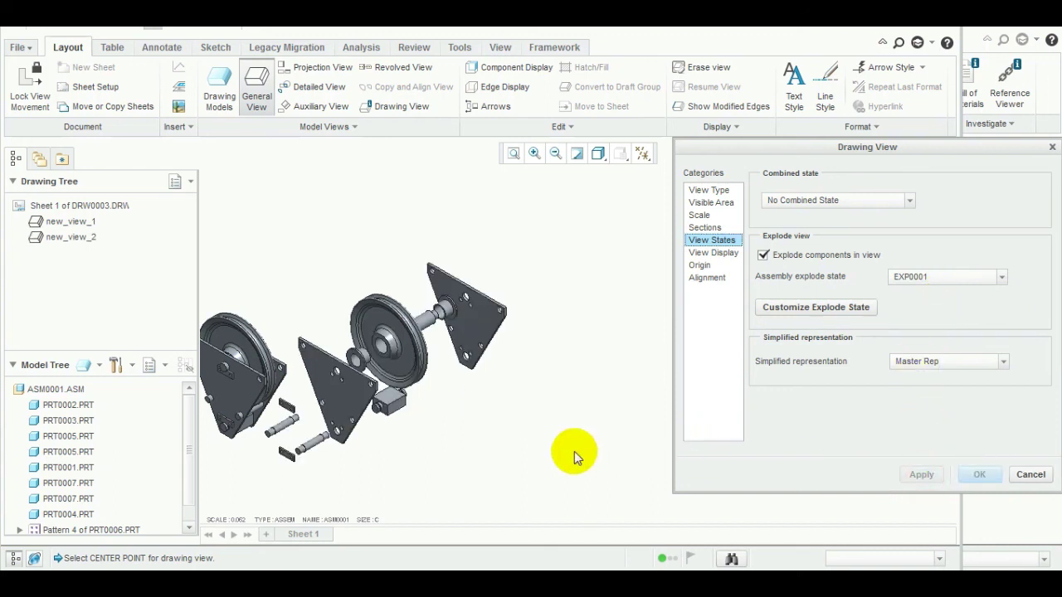
drag(574, 451, 611, 438)
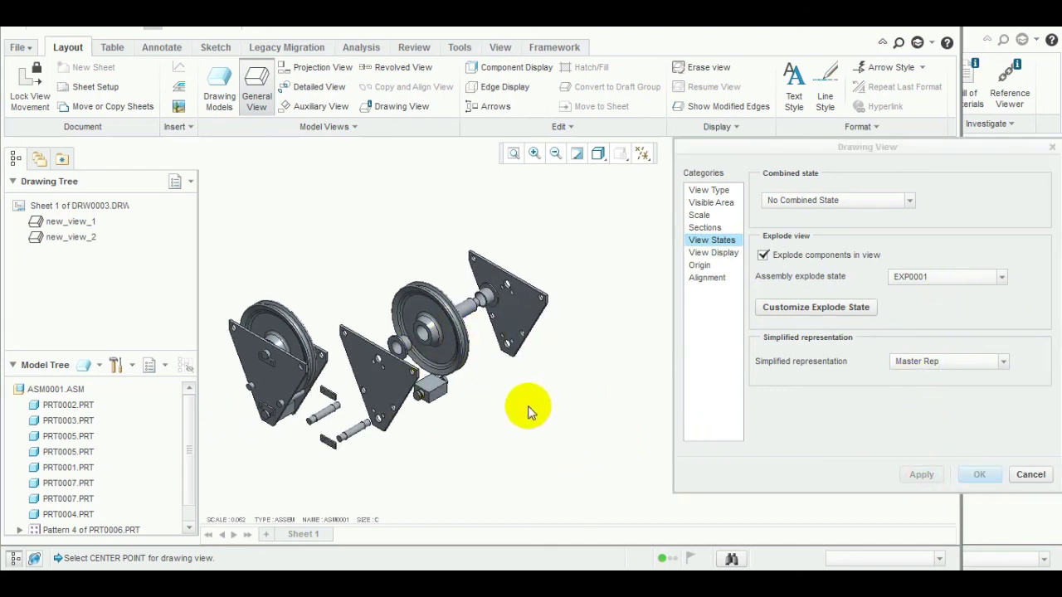
click(1030, 474)
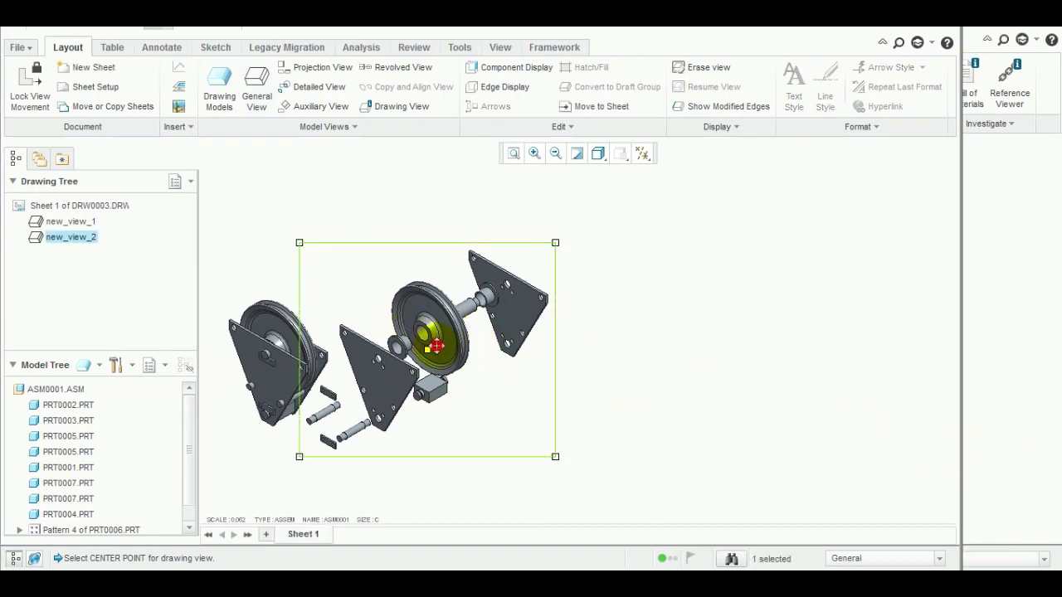